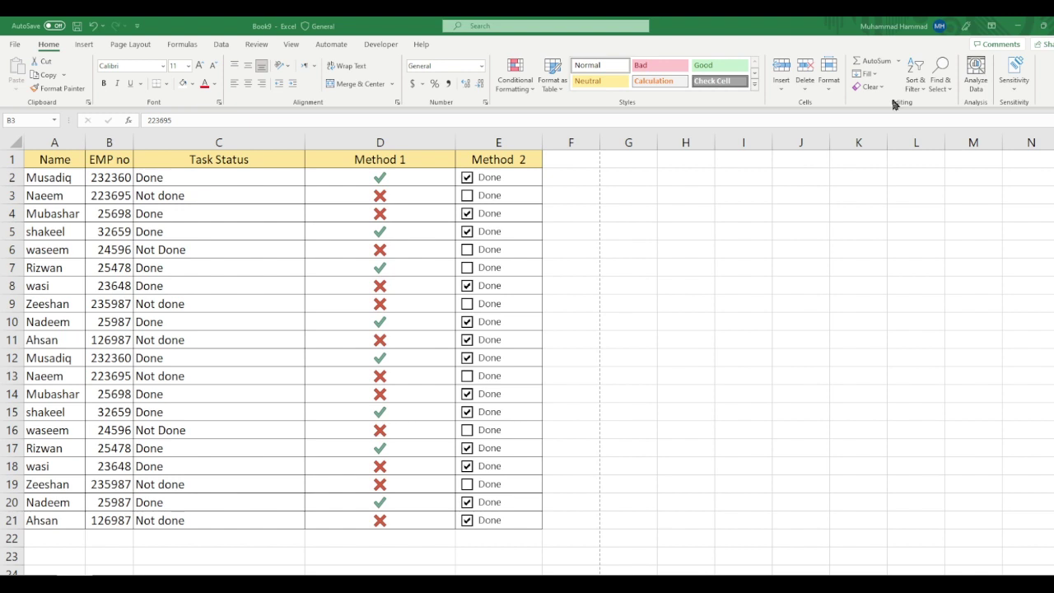
# - Switch the ribbon to the Insert tab to reach the header and footer commands
pyautogui.click(83, 45)
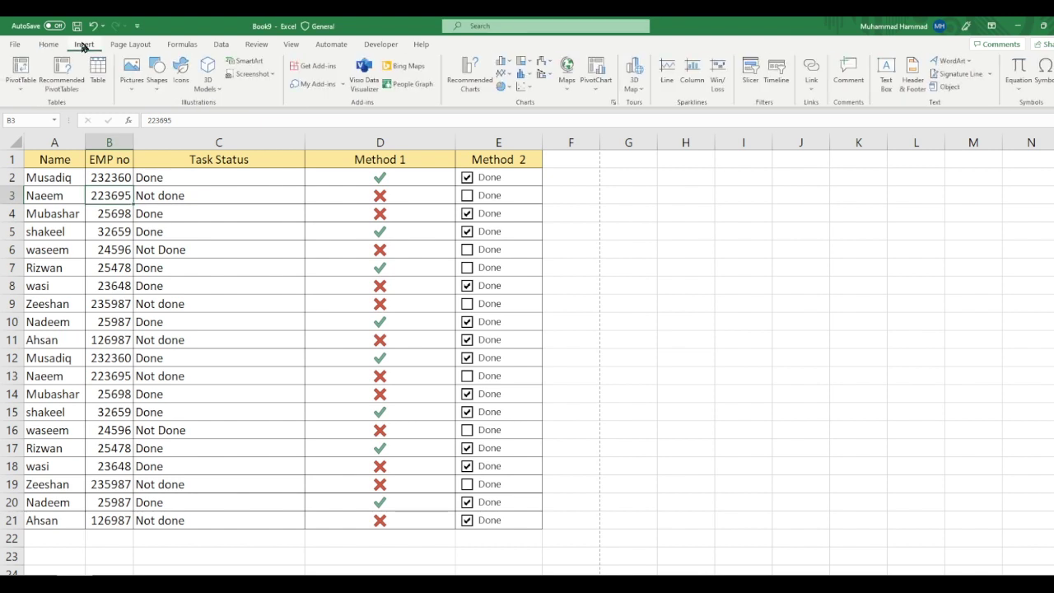
# - Start editing the sheet's page header and bring up Insert Pictures for a header image
pyautogui.click(917, 82)
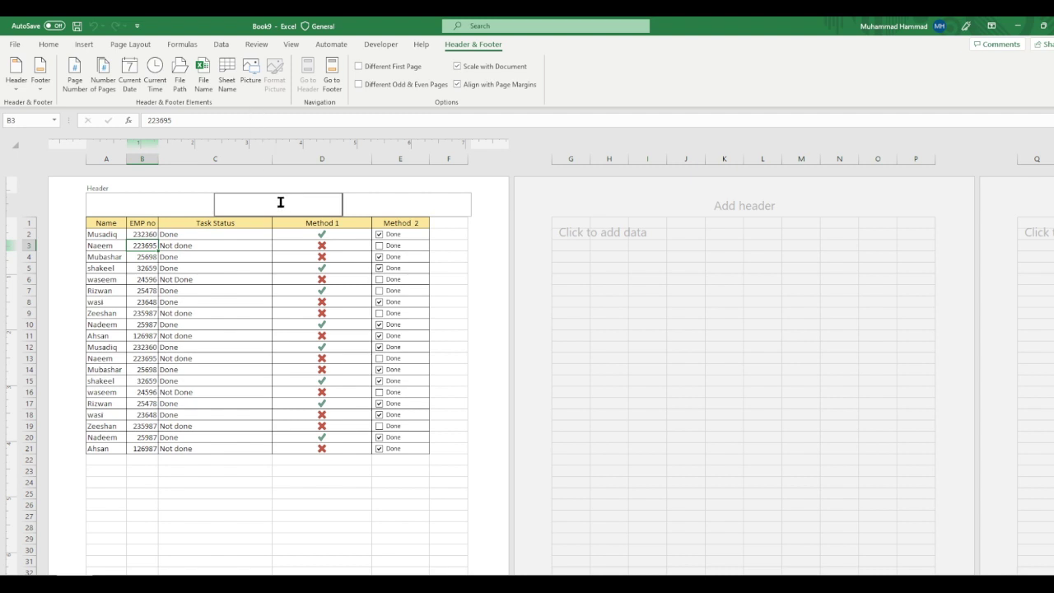
pyautogui.click(255, 76)
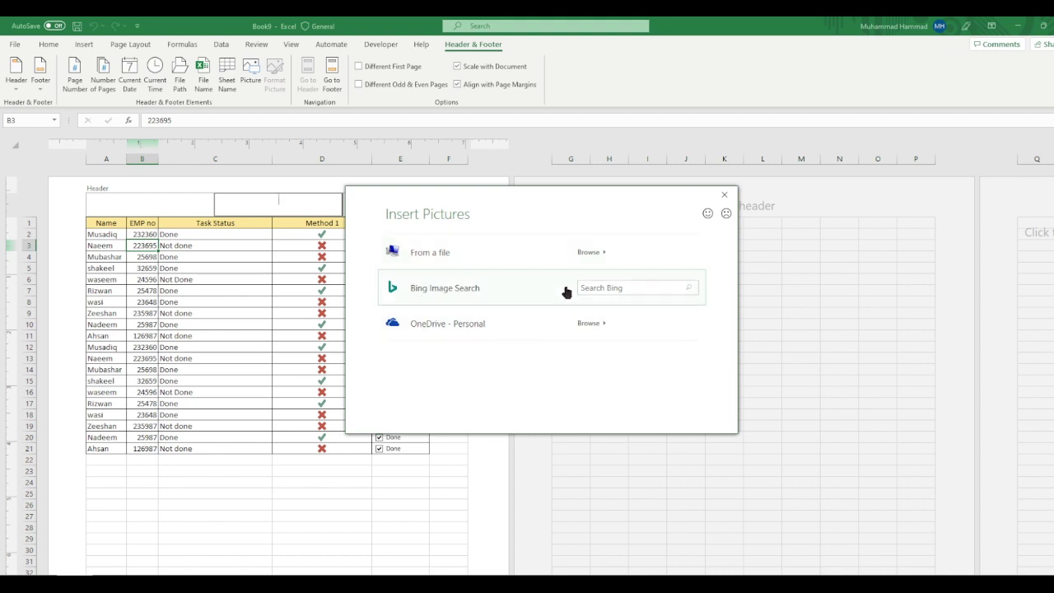
# - Insert the circular Codanics logo image from a file into the centre header as a watermark
pyautogui.click(592, 255)
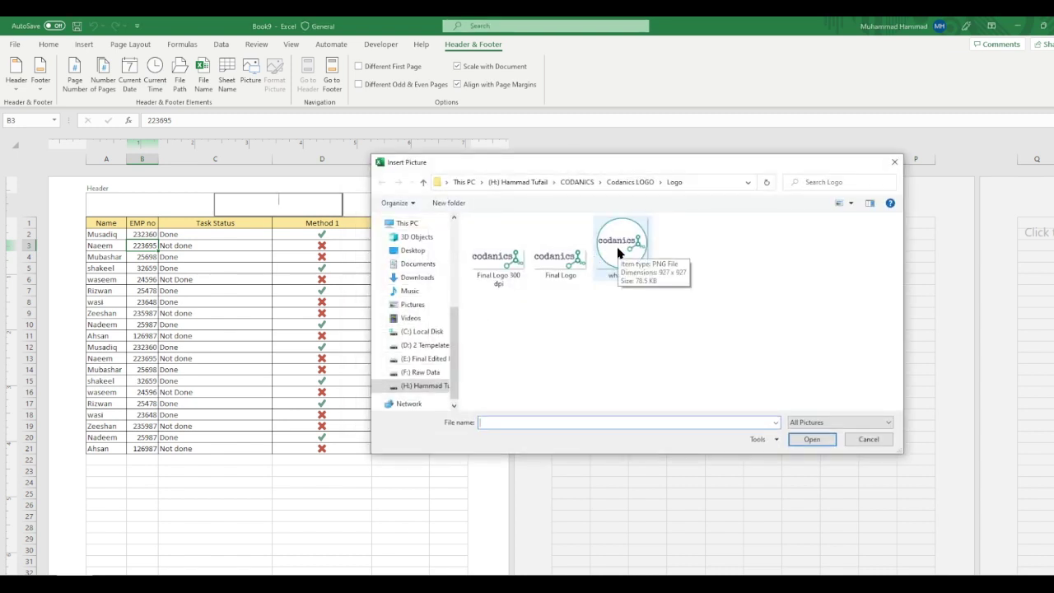
pyautogui.click(618, 253)
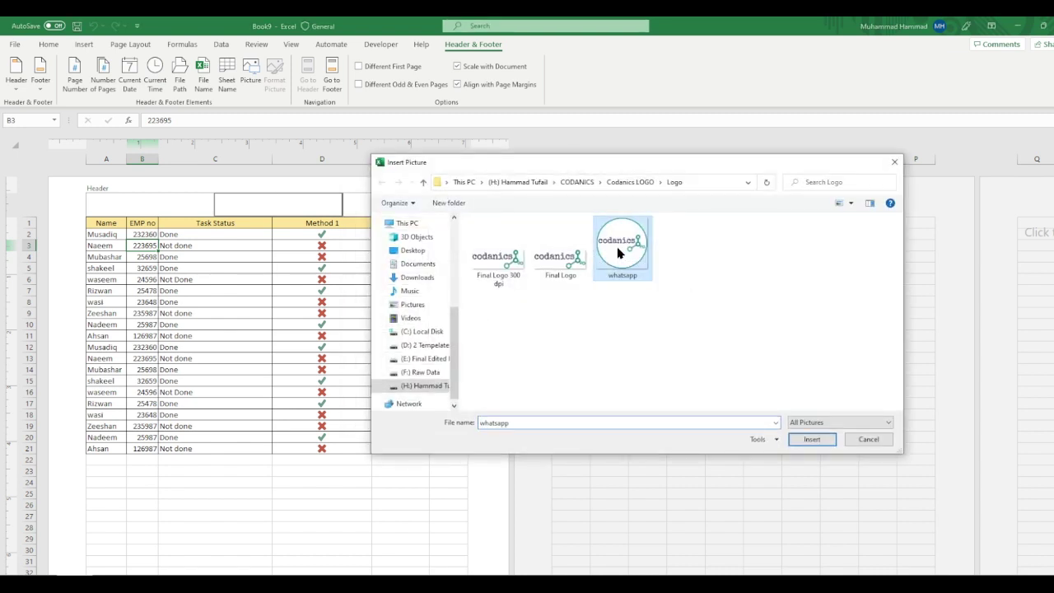
pyautogui.click(812, 439)
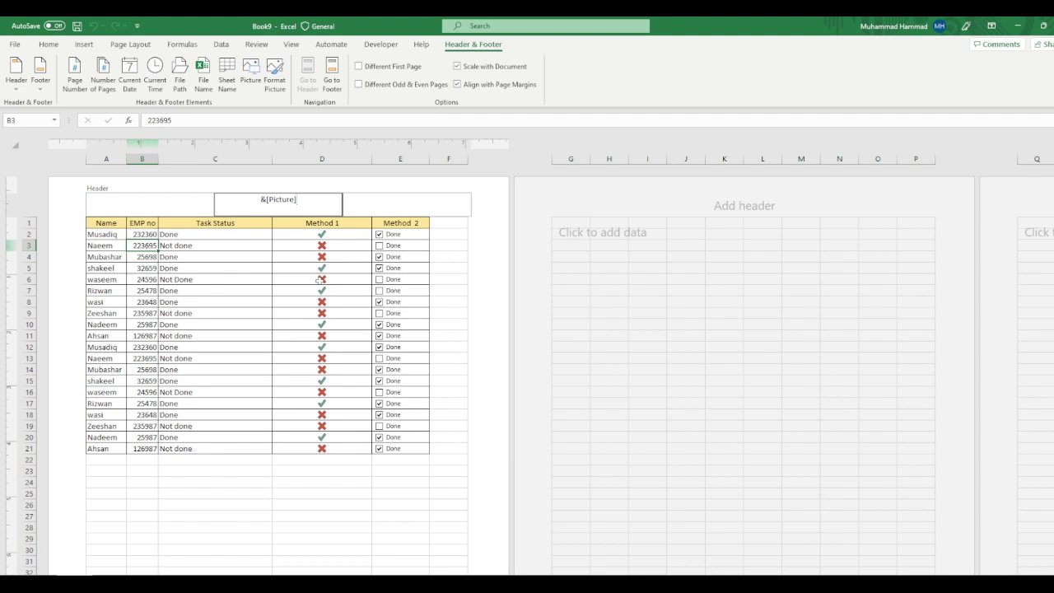
pyautogui.click(246, 283)
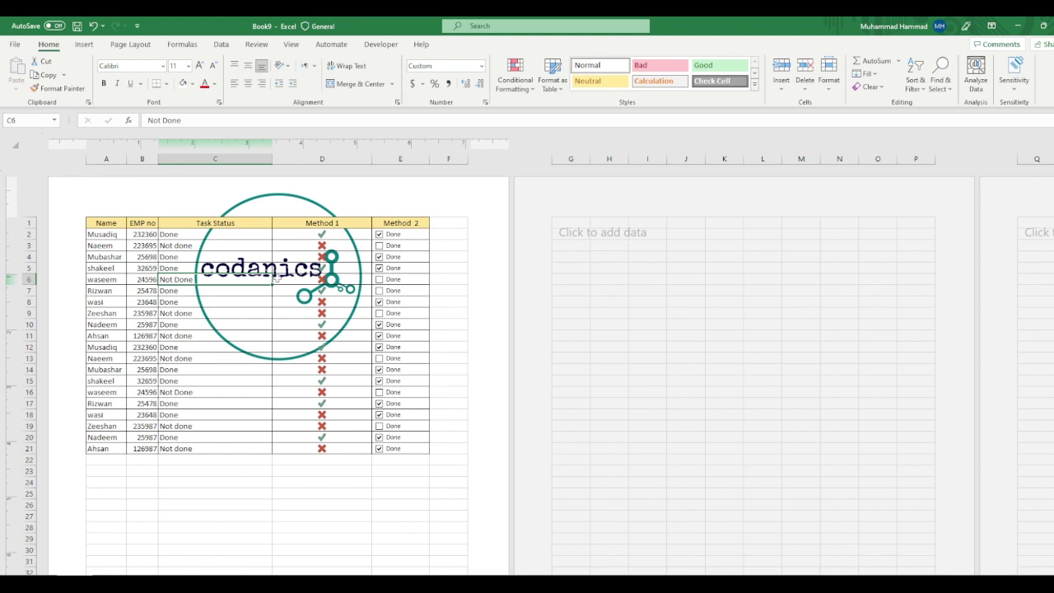
# - Add blank lines before the &[Picture] field so the logo sits over the table's middle
pyautogui.click(250, 204)
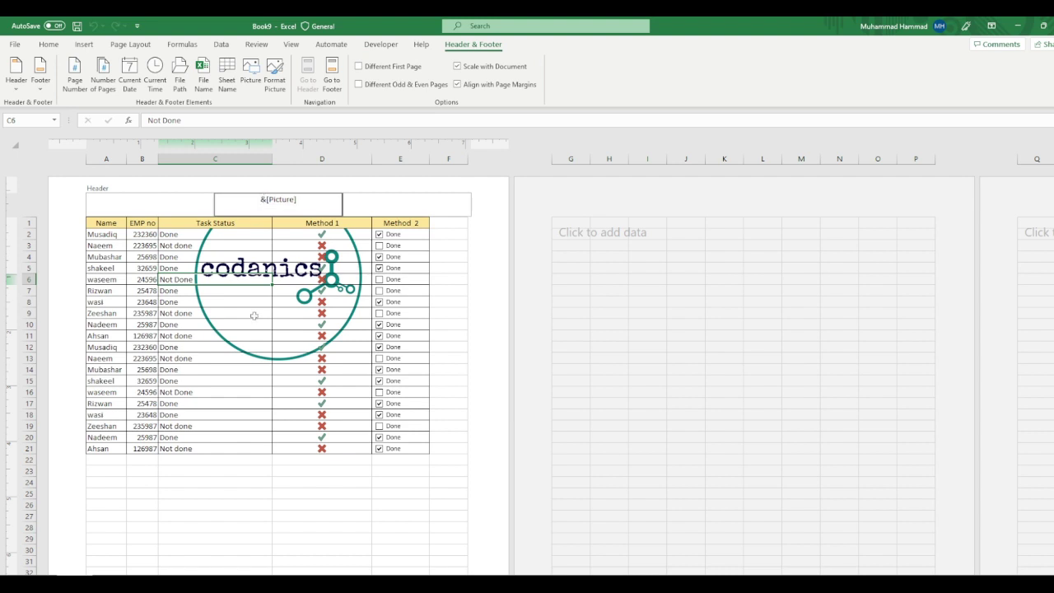
pyautogui.press('Return')
pyautogui.press('Return')
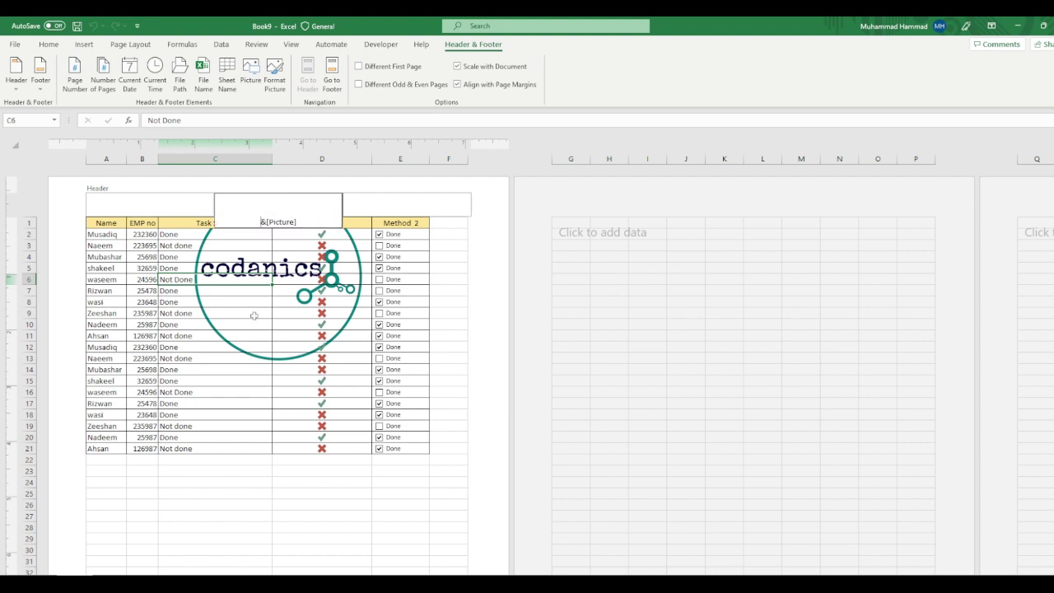
pyautogui.press('Return')
pyautogui.press('Return')
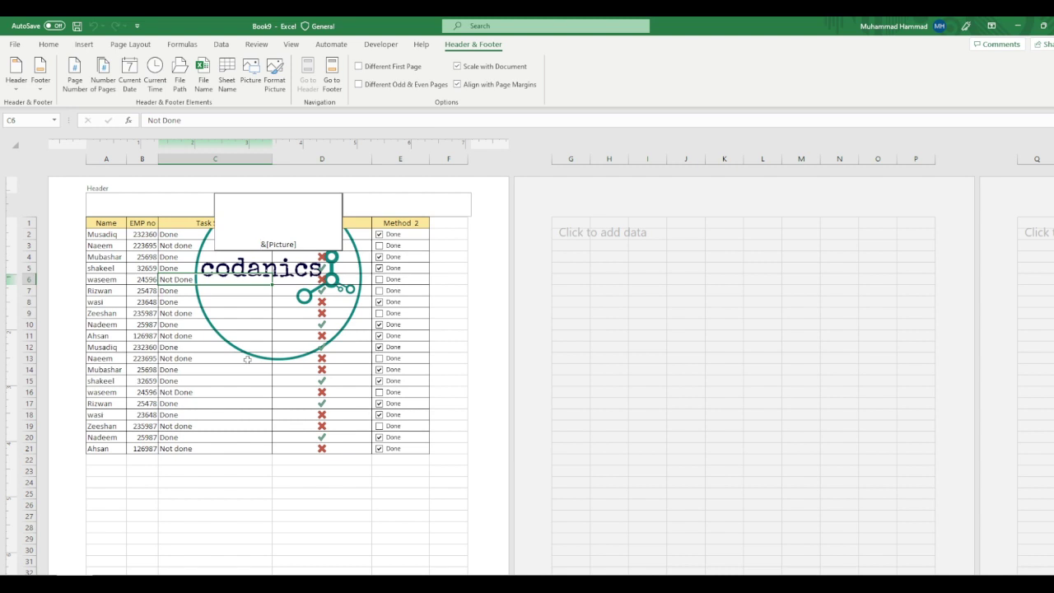
pyautogui.click(247, 359)
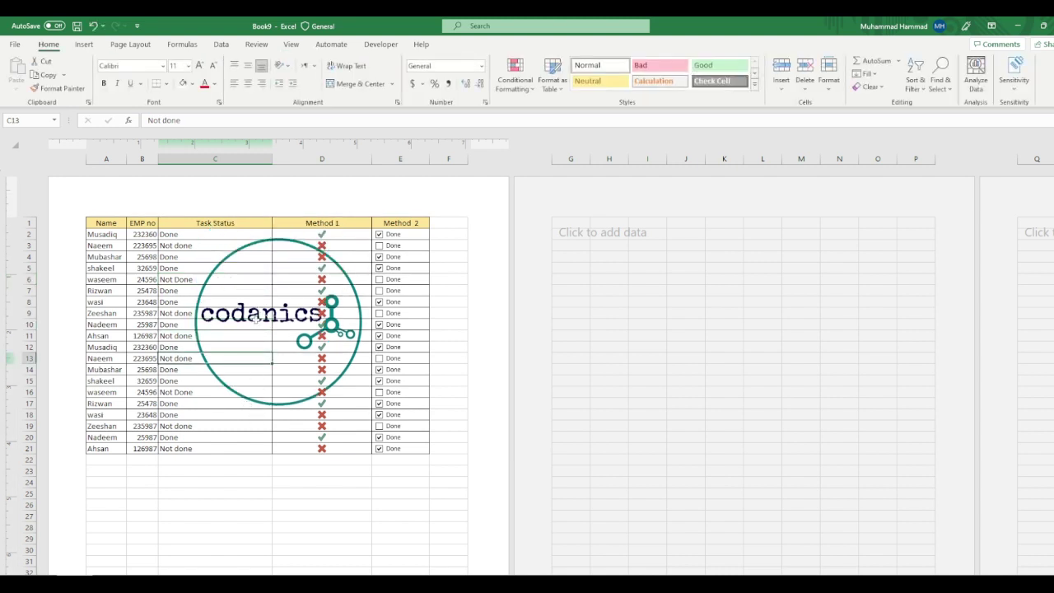
pyautogui.click(255, 319)
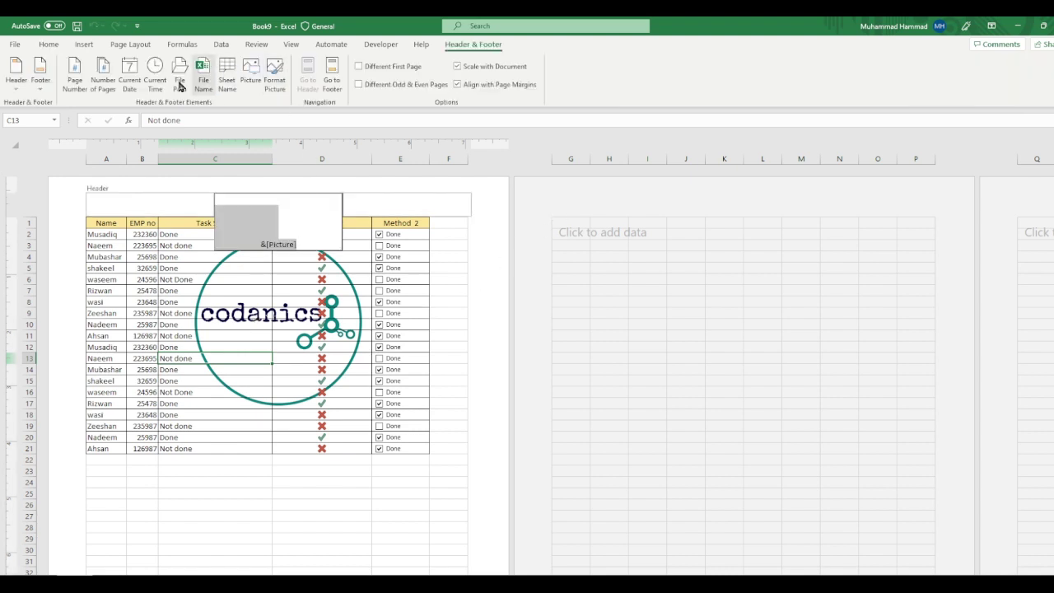
pyautogui.click(271, 79)
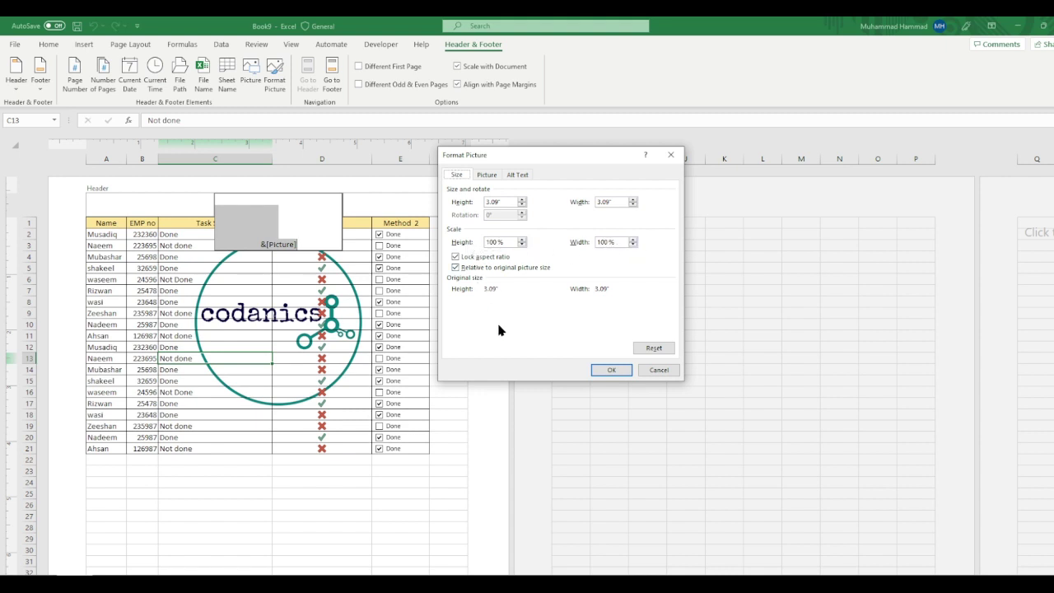
pyautogui.click(495, 178)
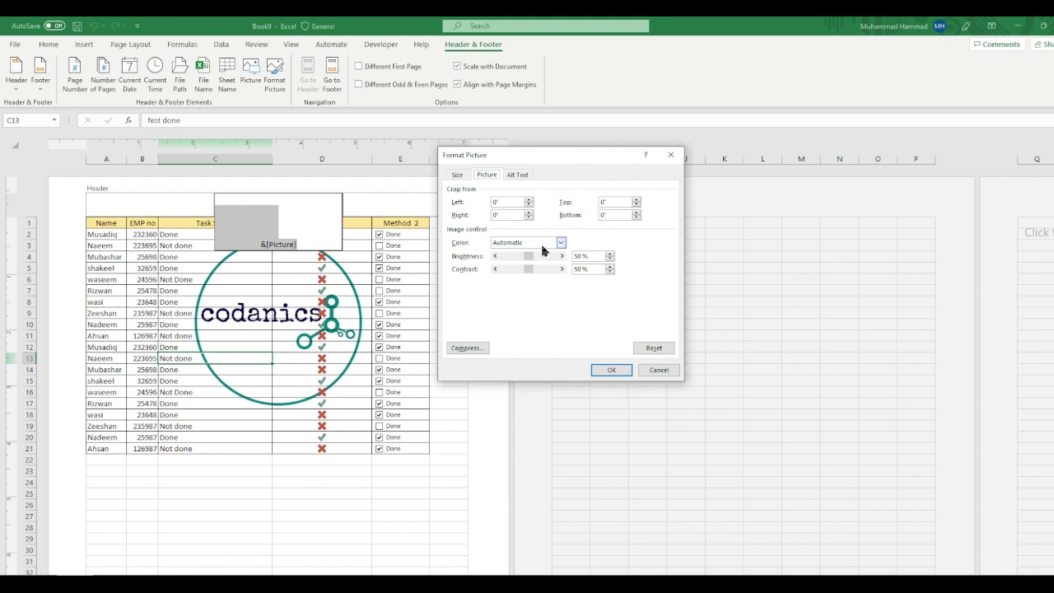
pyautogui.click(561, 242)
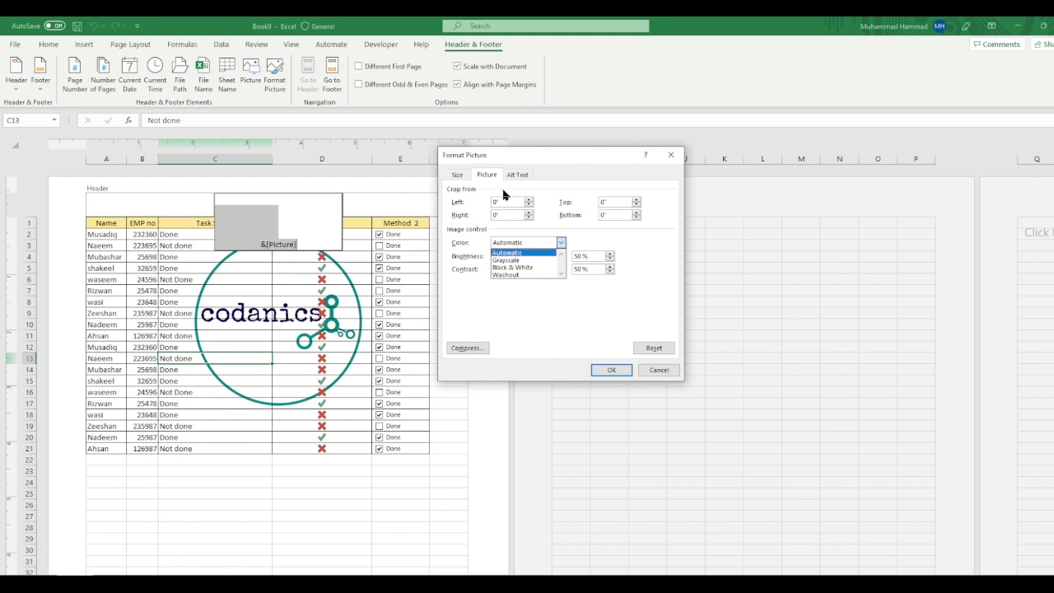
pyautogui.click(526, 254)
pyautogui.click(614, 372)
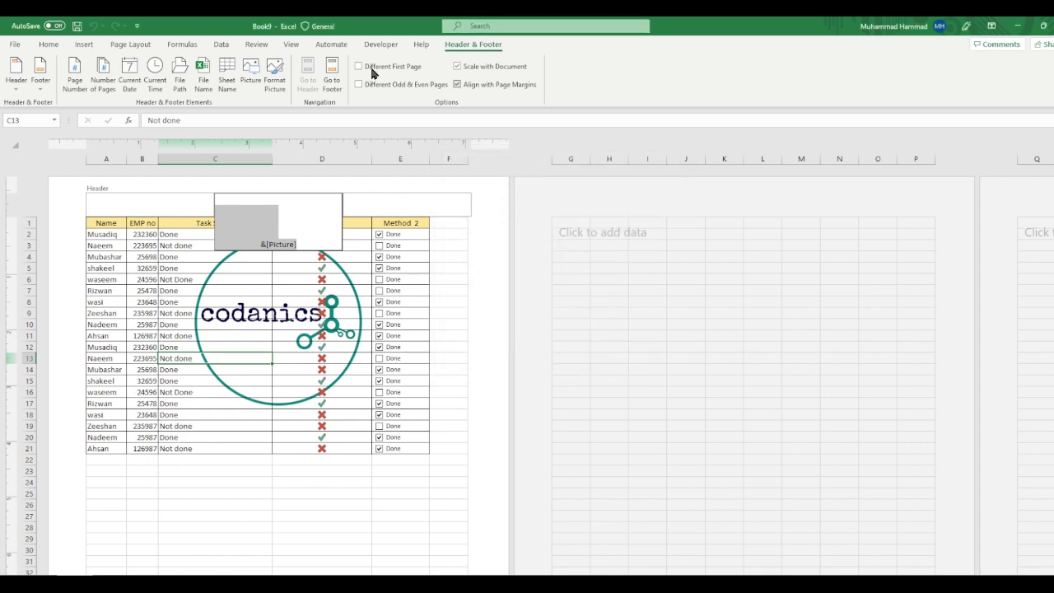
# - Leave the header and switch the sheet to Normal view from the View tab
pyautogui.click(453, 414)
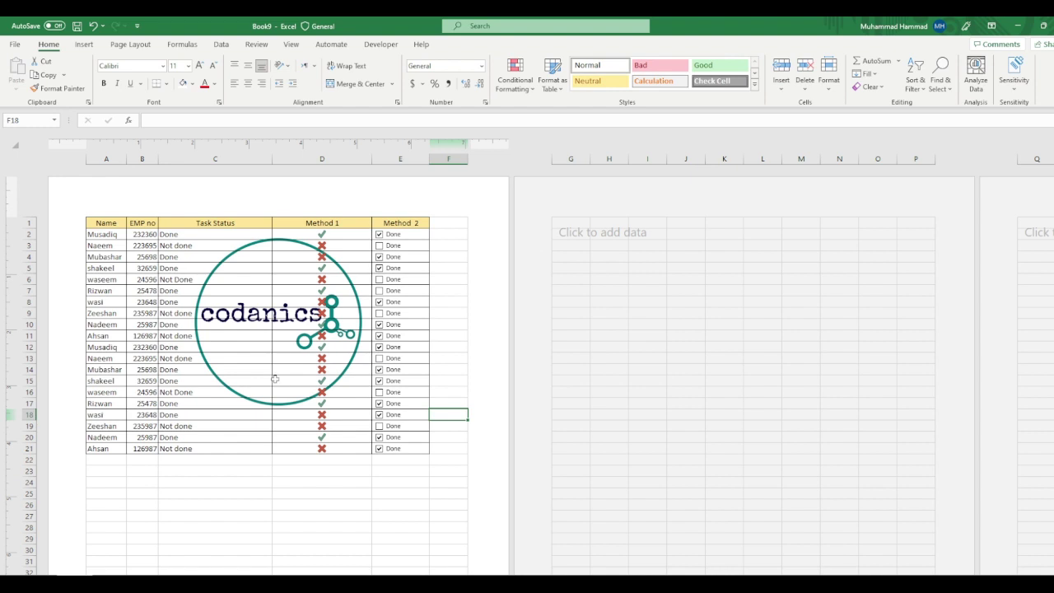
pyautogui.click(321, 470)
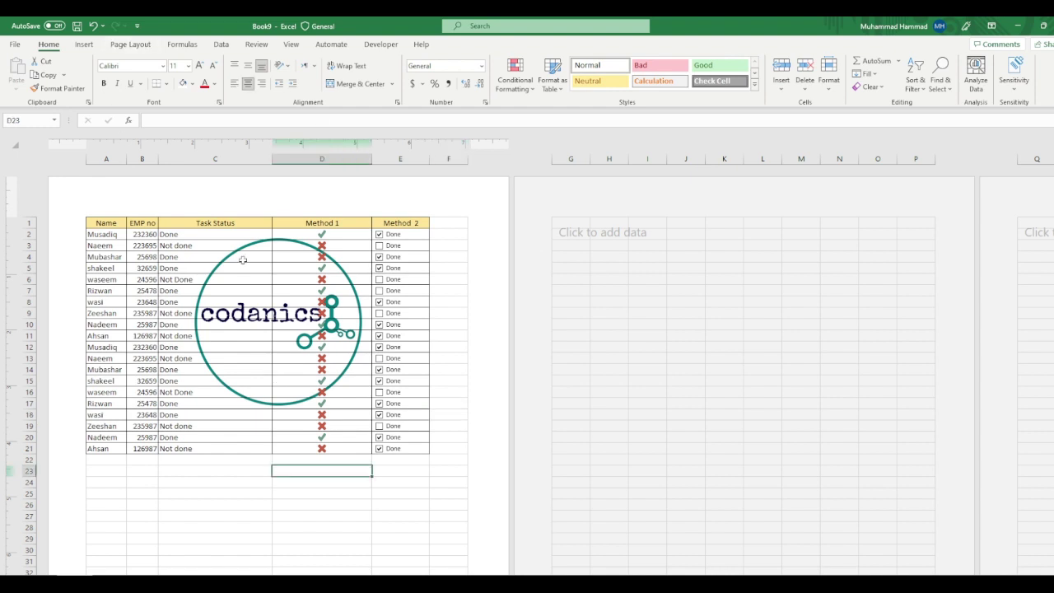
pyautogui.click(290, 44)
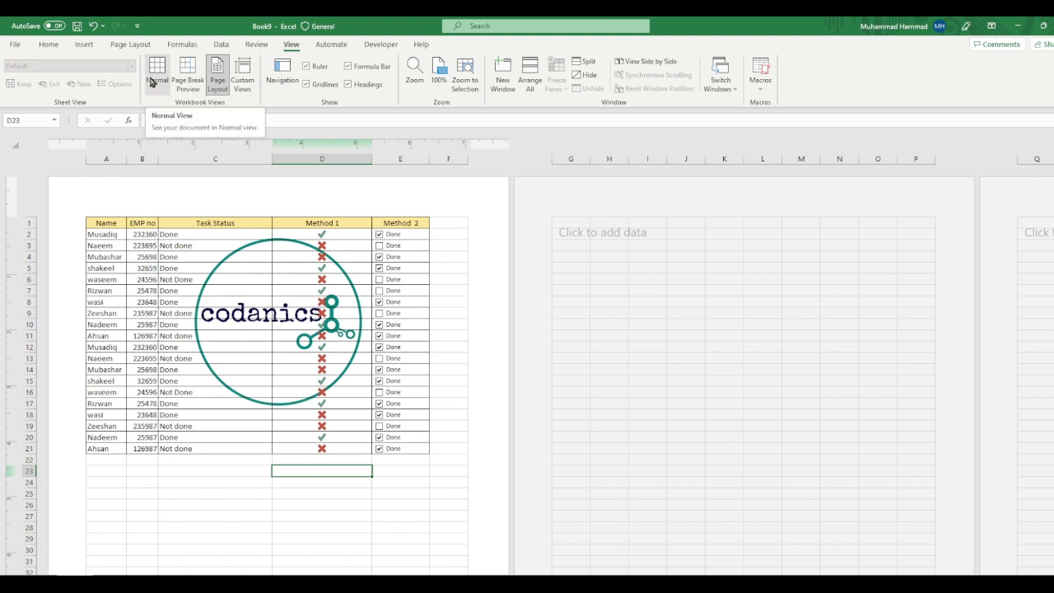
pyautogui.click(152, 78)
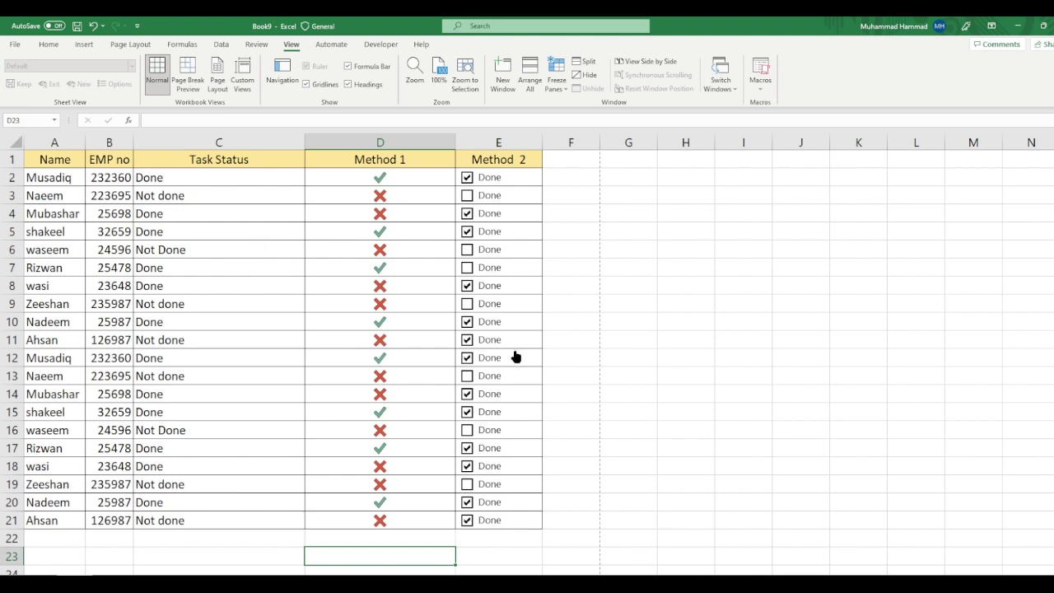
pyautogui.hotkey('ctrl', 'p')
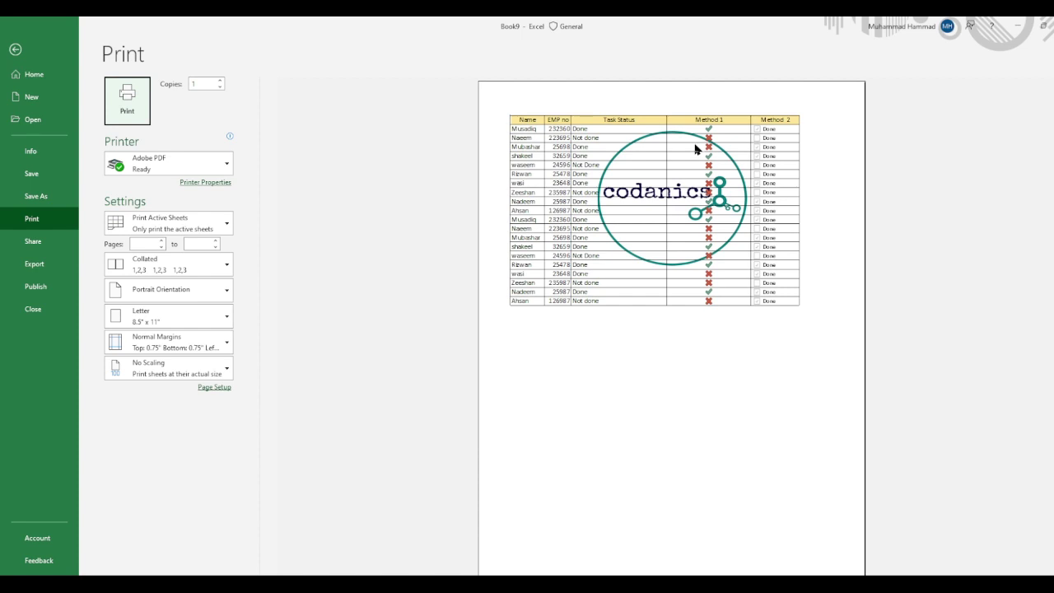
pyautogui.click(15, 49)
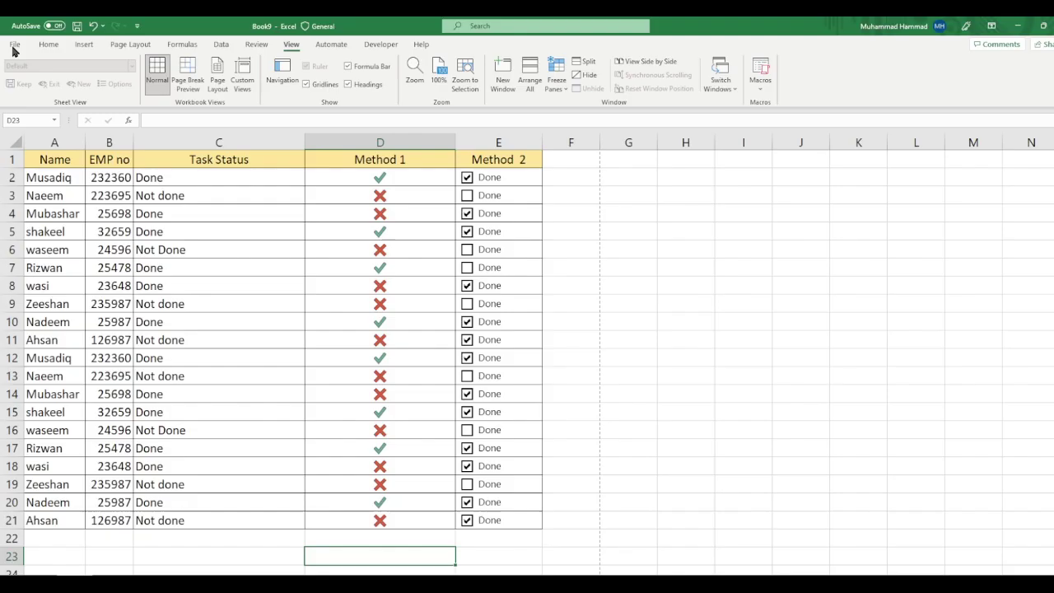